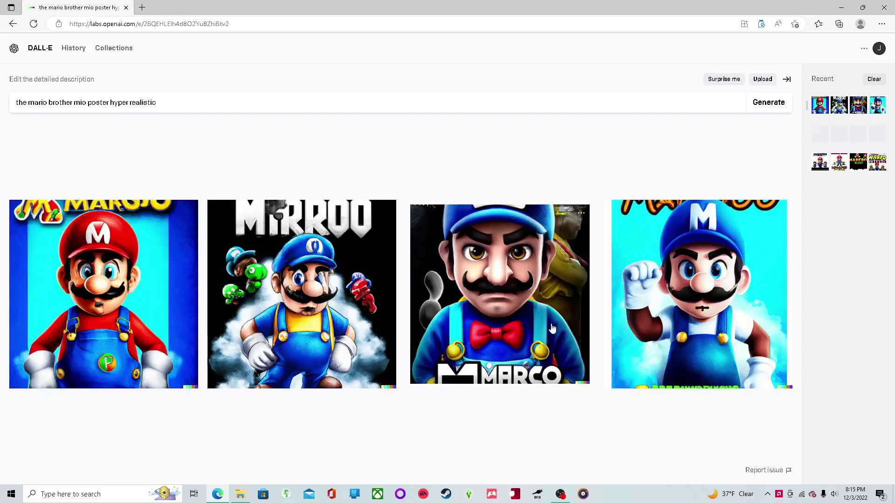
Browse the fourth poster and third Donkey Kong image, then begin rewriting the prompt to 'mario movie poster digital art'
left_click(715, 246)
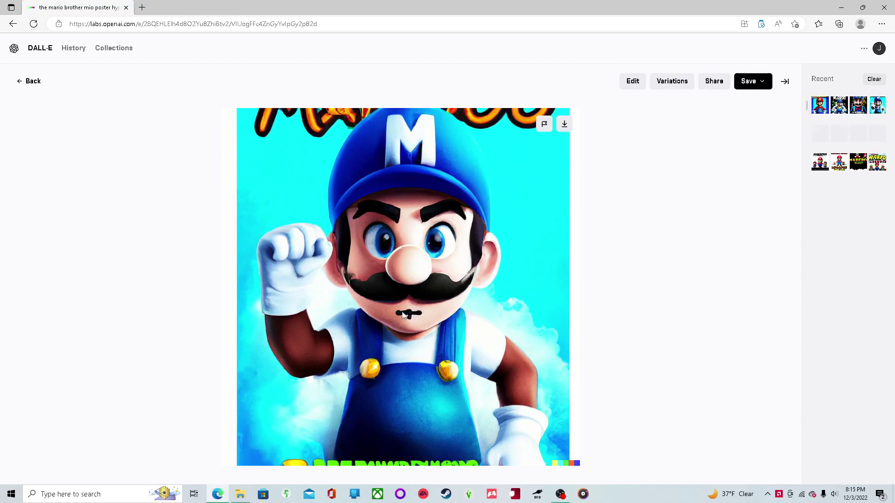
left_click(31, 81)
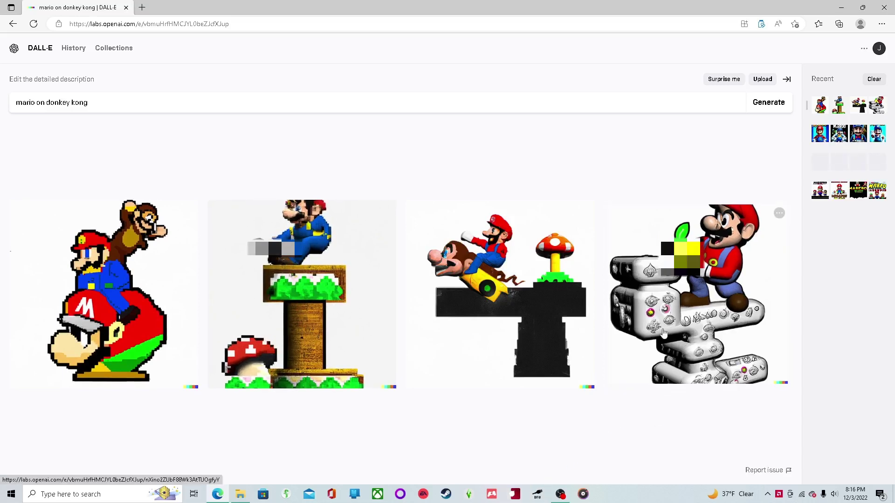
left_click(490, 295)
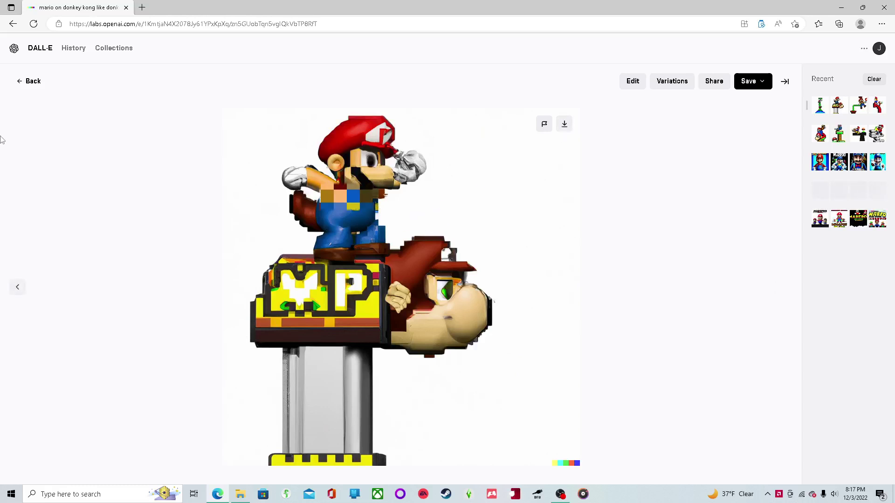
left_click(25, 89)
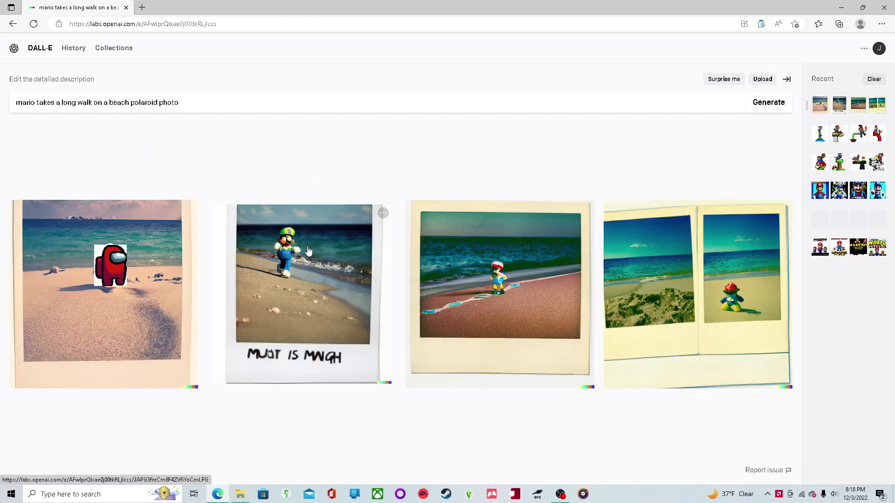
left_click(306, 246)
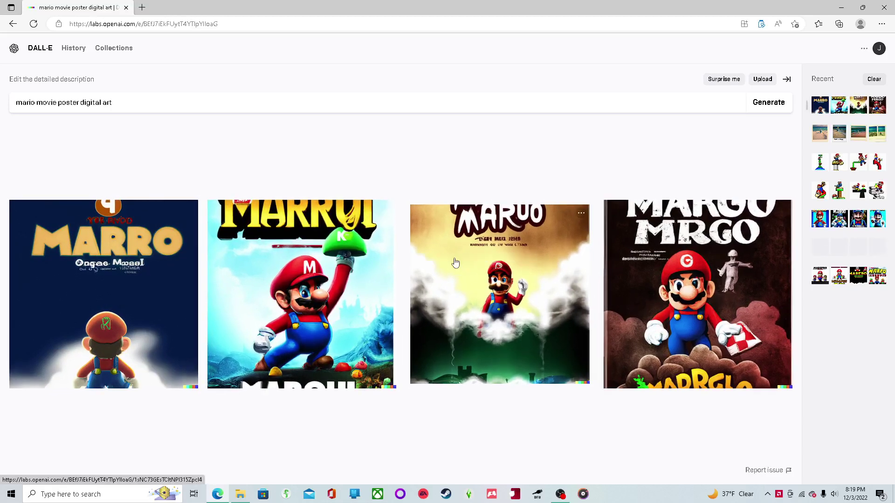
View the third movie poster, then select 'poster digital art' in the prompt to rewrite it as Mario vs Luigi
left_click(496, 283)
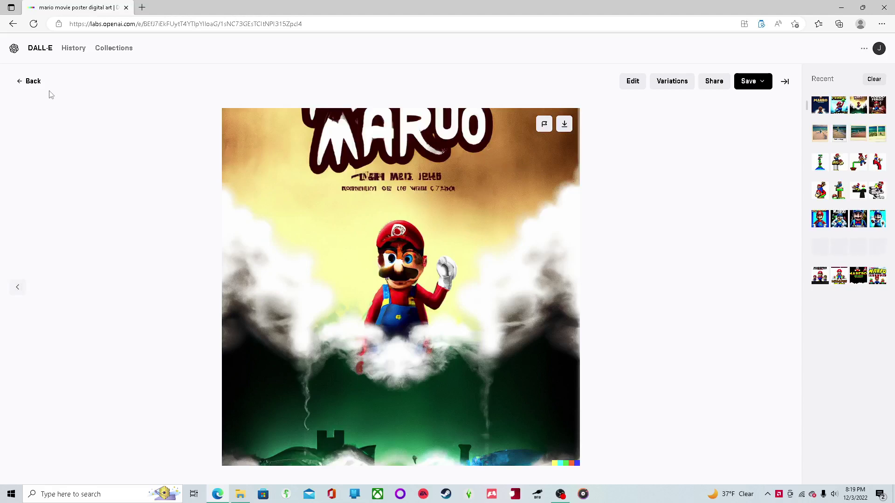
left_click(32, 82)
left_click(130, 104)
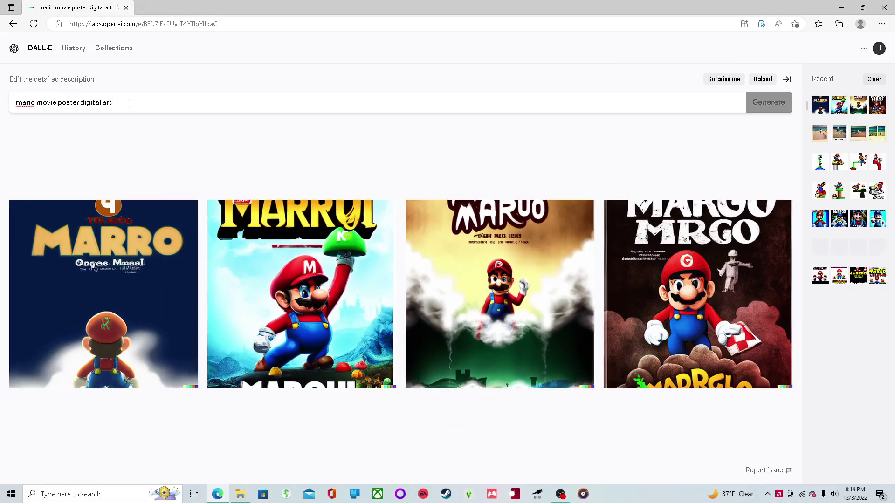
left_click_drag(130, 104, 55, 112)
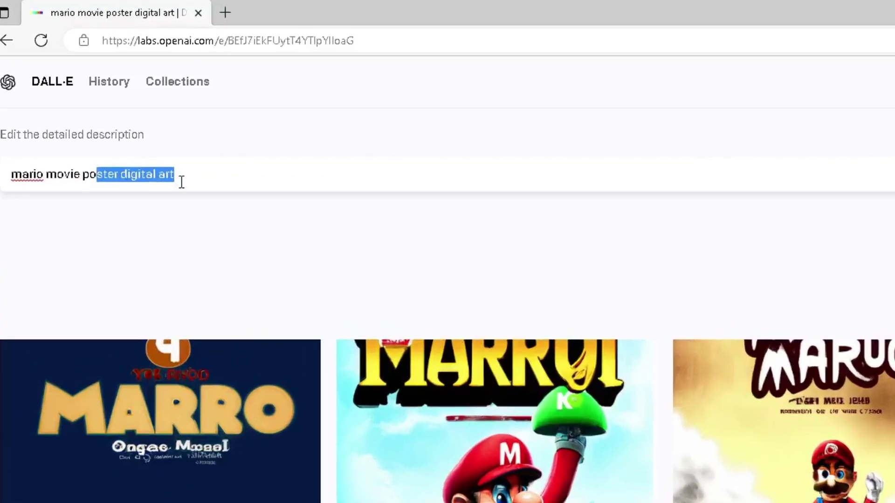
left_click_drag(181, 182, 82, 182)
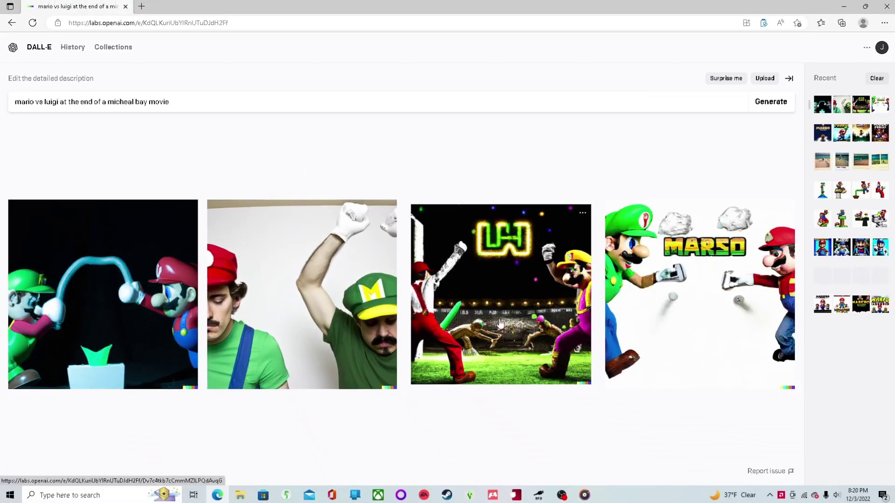
Browse the third, second and first Mario vs Luigi images, ending on the MARSO-titled fourth
left_click(528, 285)
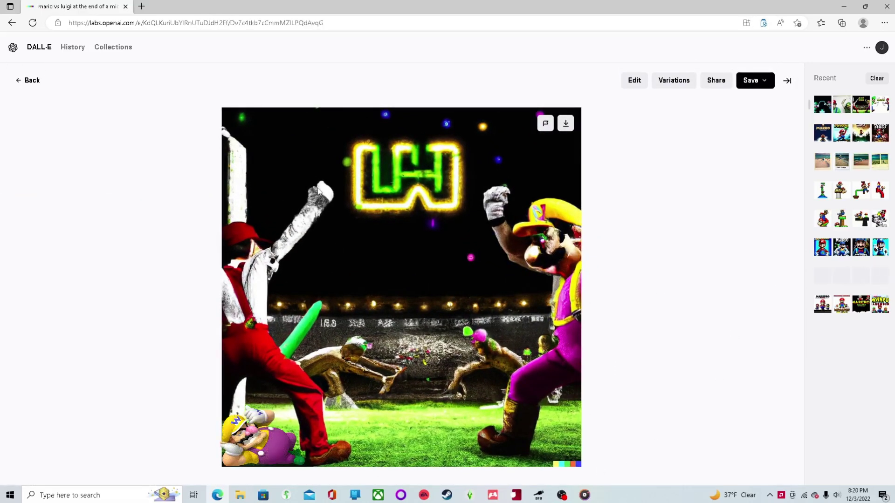
left_click(38, 84)
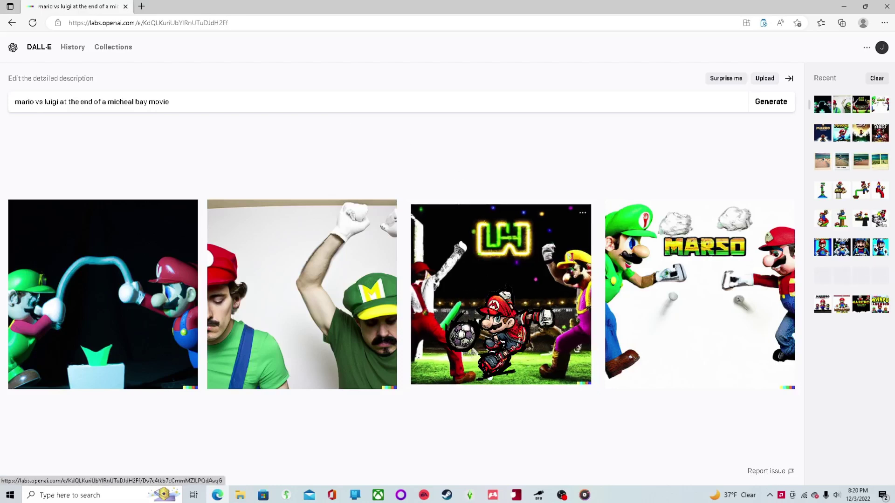
left_click(317, 327)
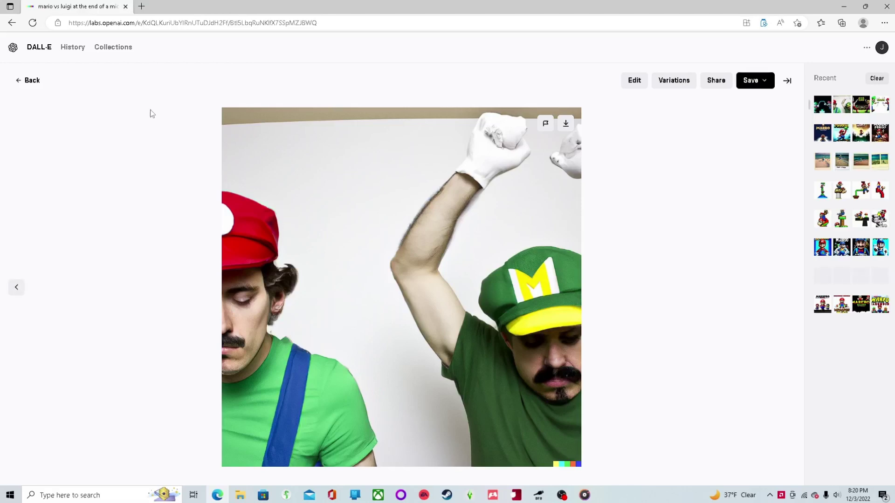
left_click(34, 80)
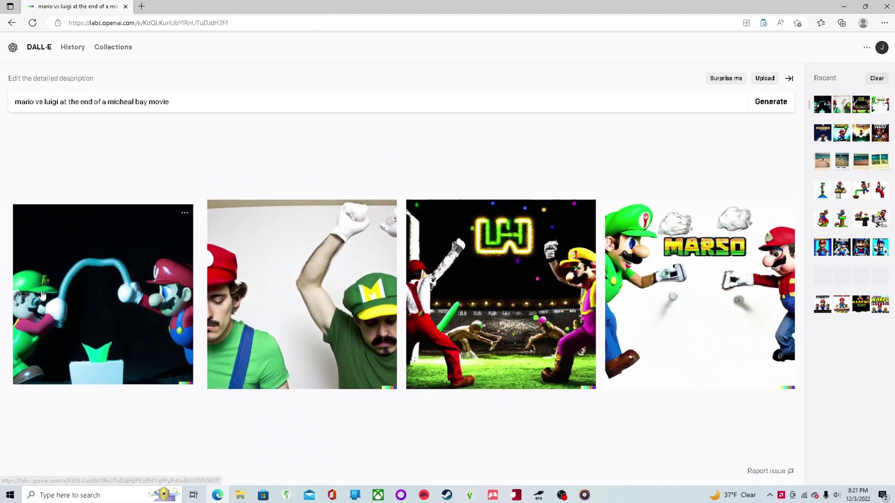
left_click(42, 295)
left_click(72, 300)
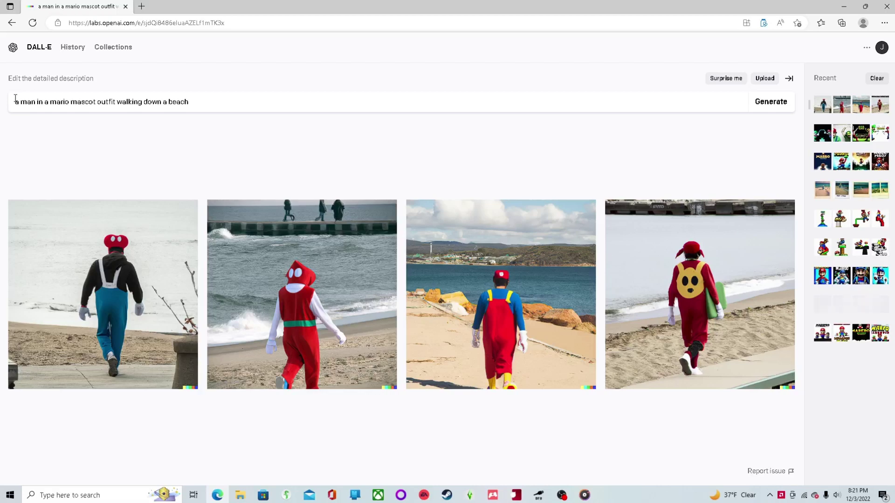
Browse the first two beach mascot images, then open the fourth beach image full size
left_click(60, 271)
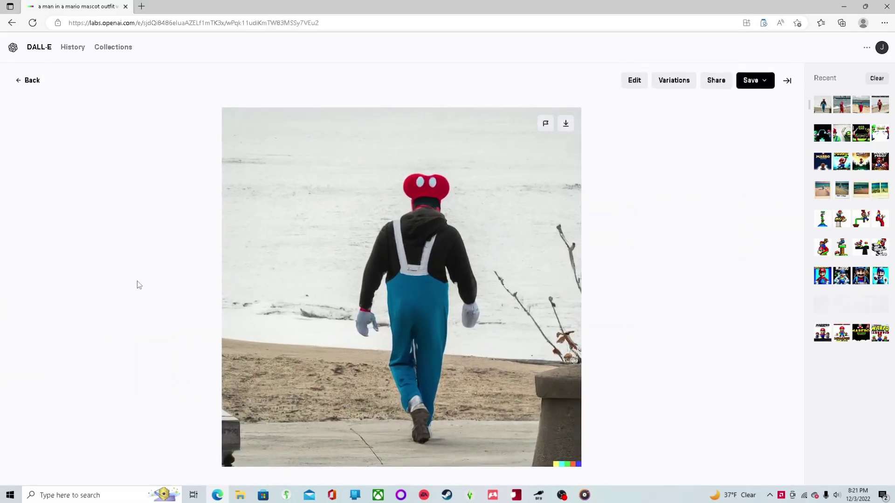
key("Right")
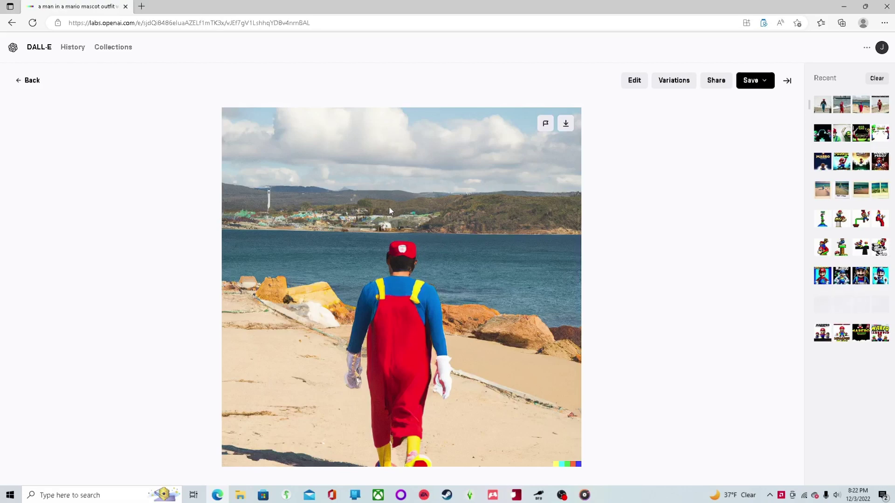
left_click(30, 81)
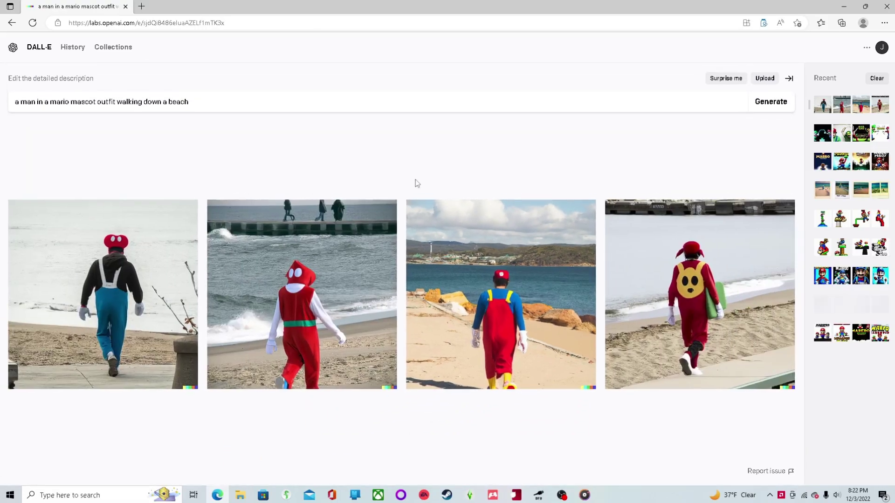
left_click(667, 218)
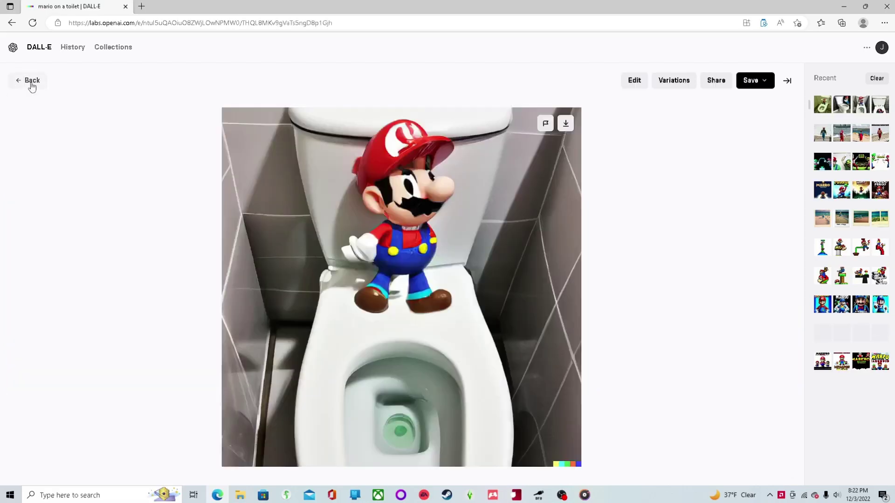
View the third 'mario on a toilet' image and return to the four-result grid
left_click(27, 82)
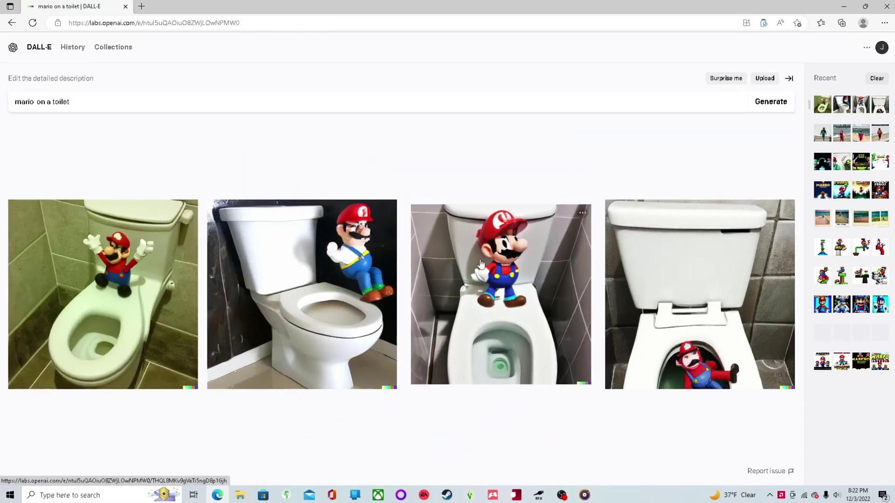
left_click(481, 263)
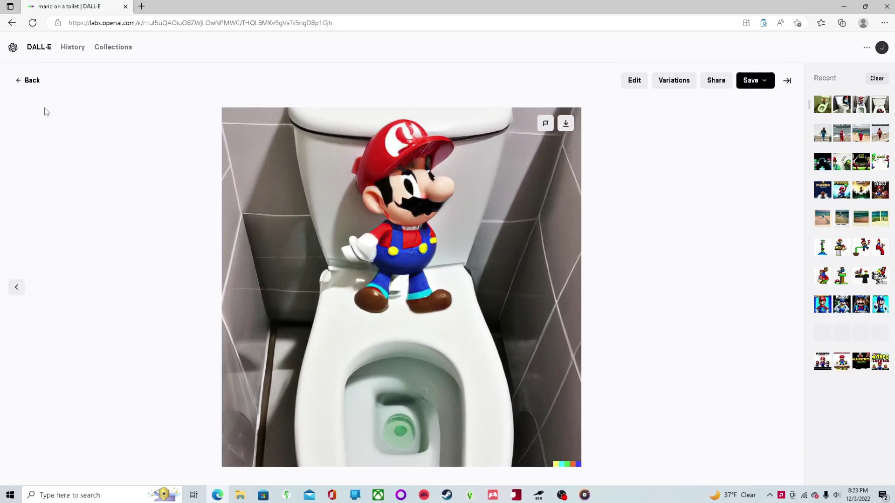
left_click(27, 82)
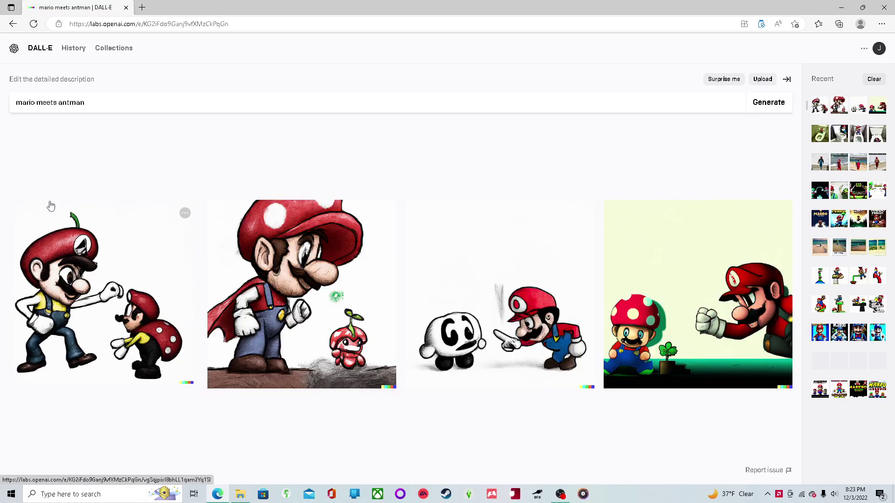
View the third antman image, then download the fourth as a PNG and return to the grid
left_click(490, 384)
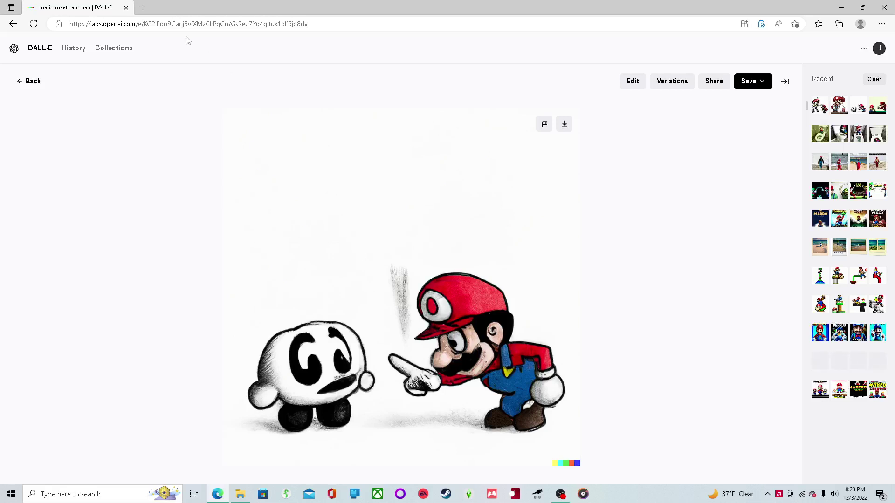
left_click(35, 84)
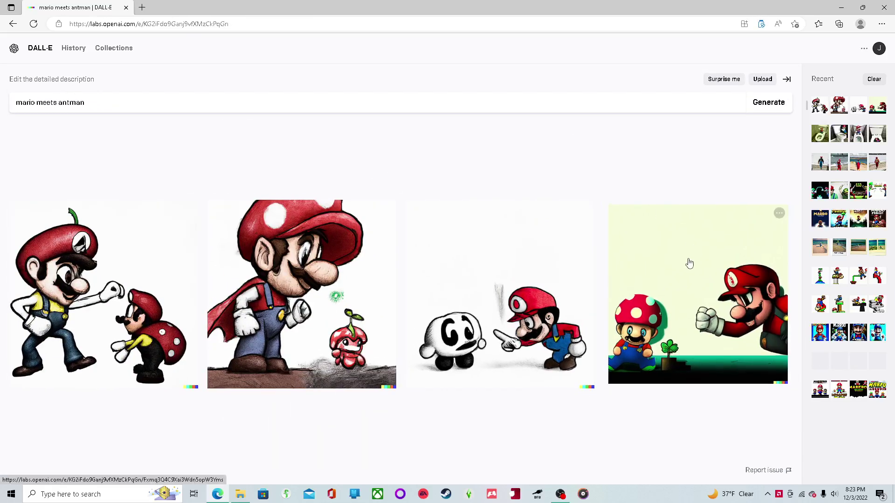
left_click(687, 262)
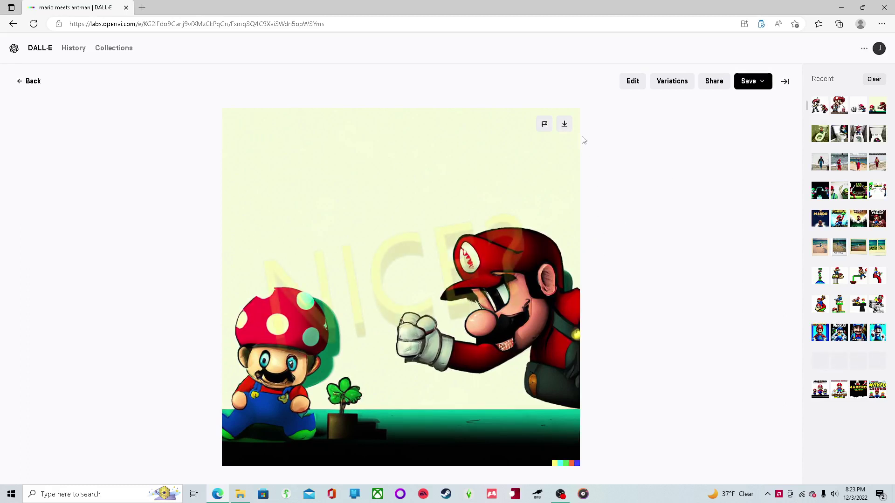
left_click(565, 125)
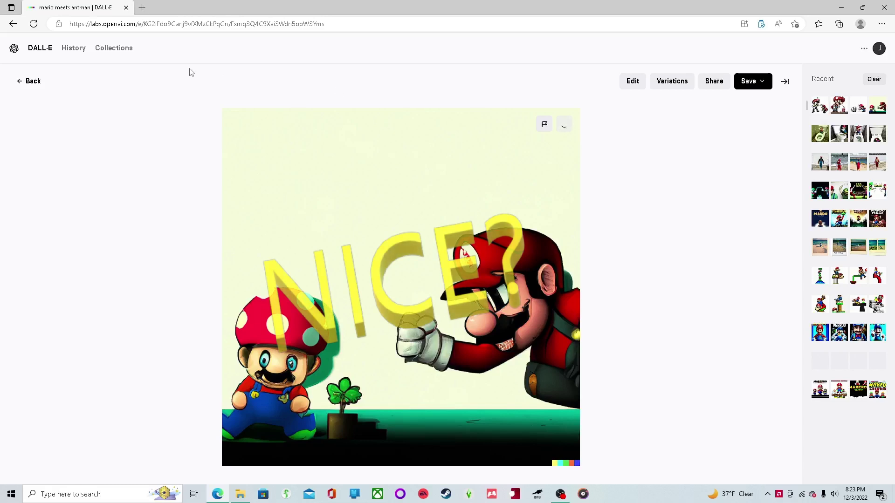
left_click(23, 82)
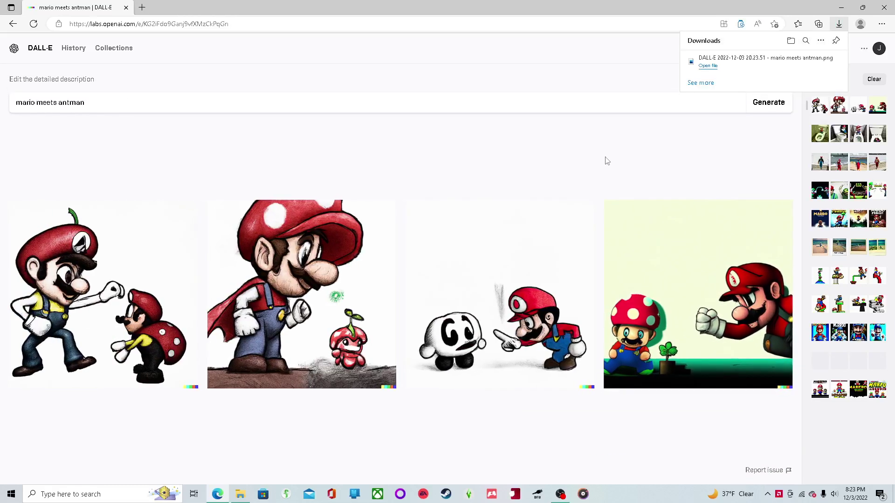
Replace 'meets antman' in the prompt with 'eats toad' and generate
left_click_drag(139, 101, 40, 101)
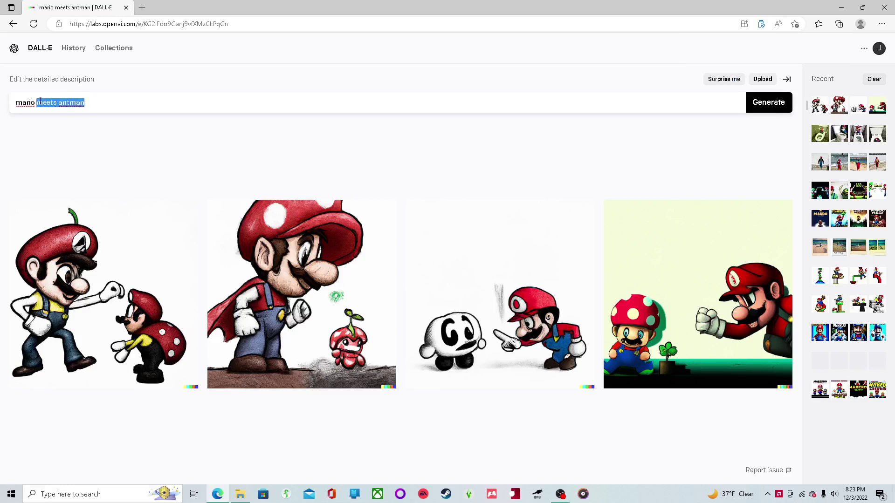
type("e")
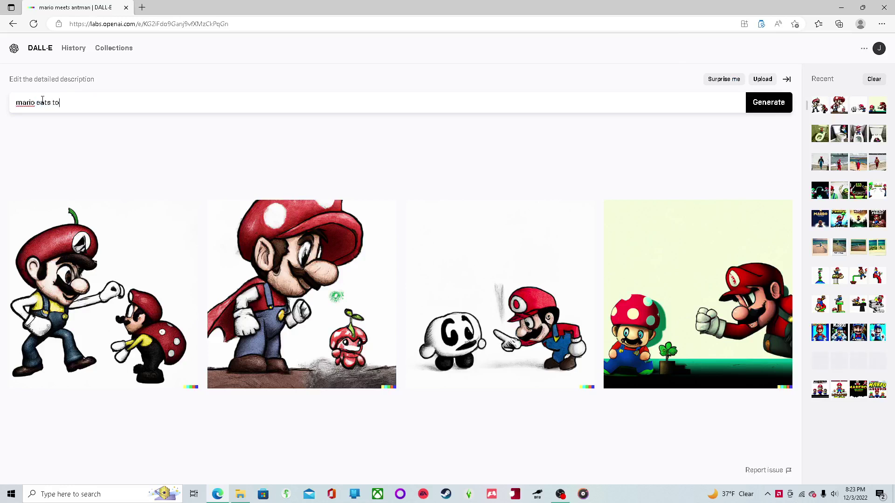
key("Return")
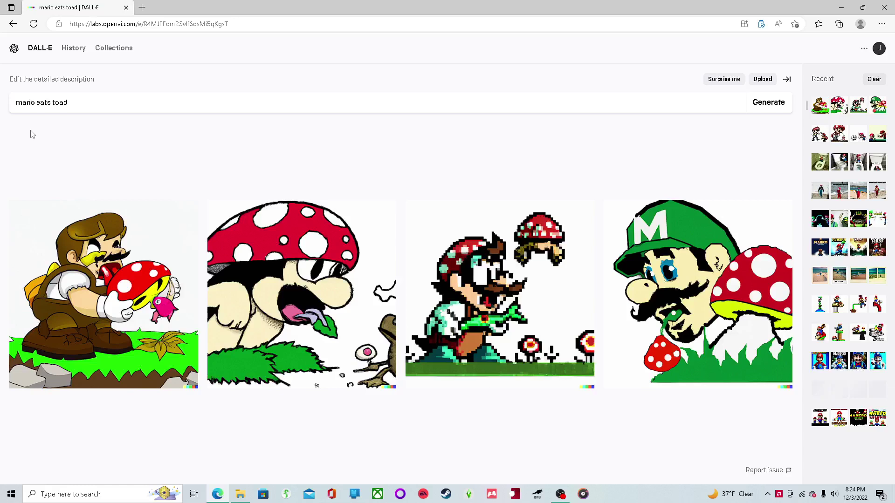
Browse the fourth and third 'mario eats toad' images, then return to the results
left_click(662, 300)
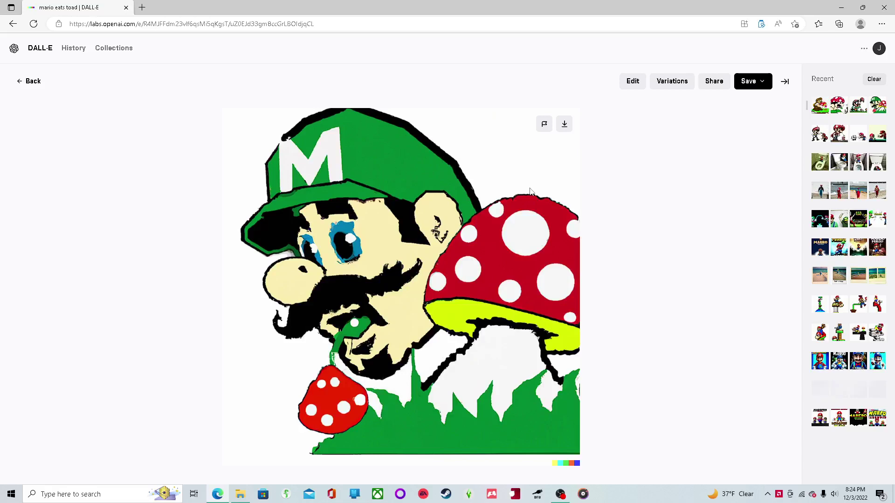
left_click(33, 82)
left_click(508, 258)
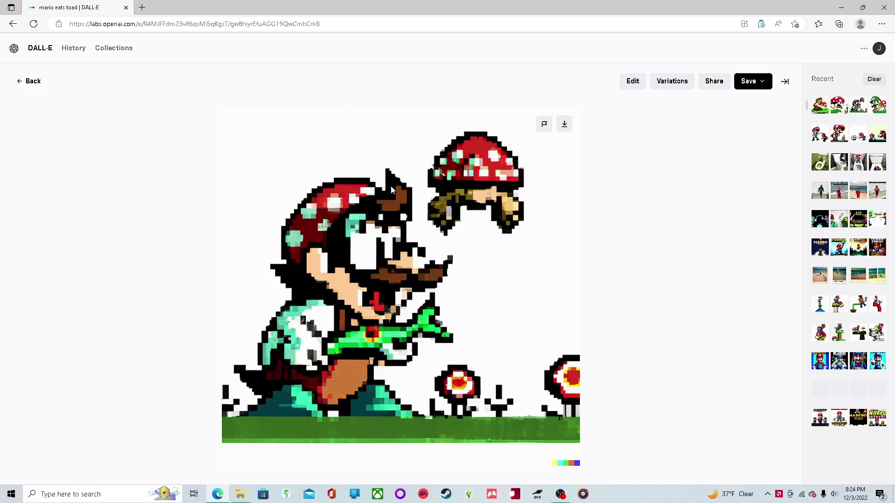
left_click(33, 81)
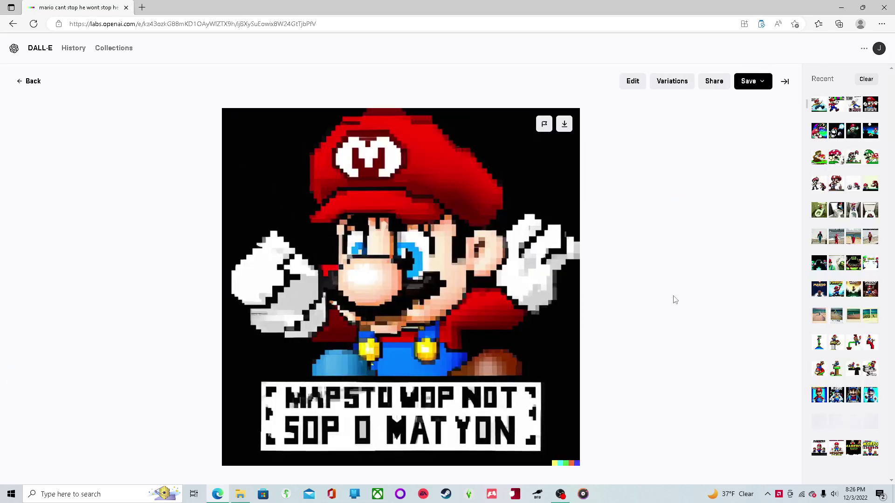
Return from the single pixel-art image to the four 'mario cant stop' results
left_click(29, 80)
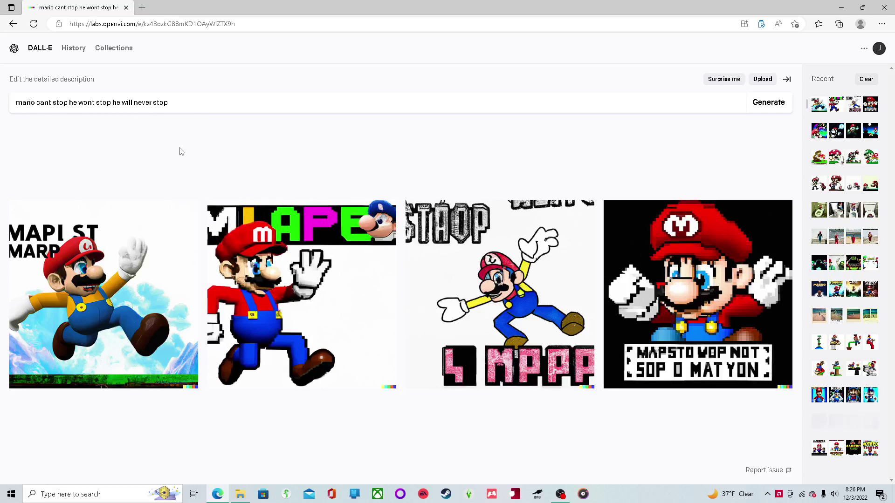
Replace the words after 'mario' in the prompt with a new prompt and generate
left_click(174, 104)
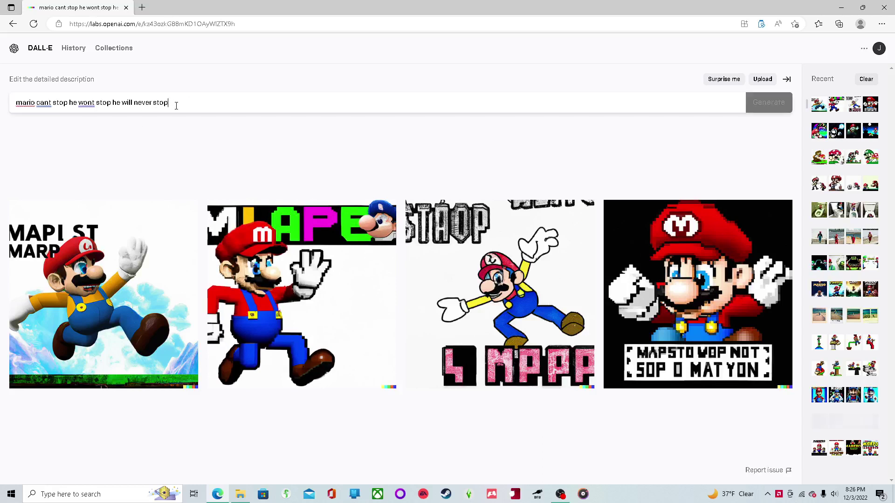
left_click_drag(173, 103, 39, 104)
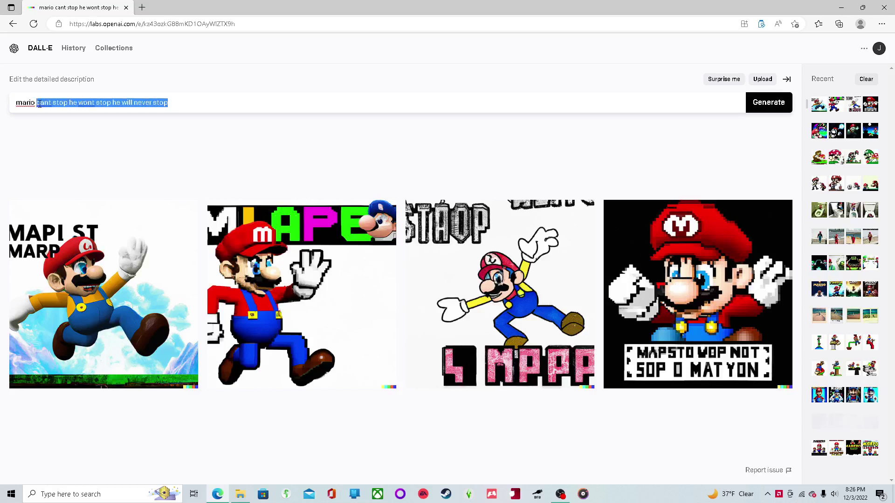
type("h")
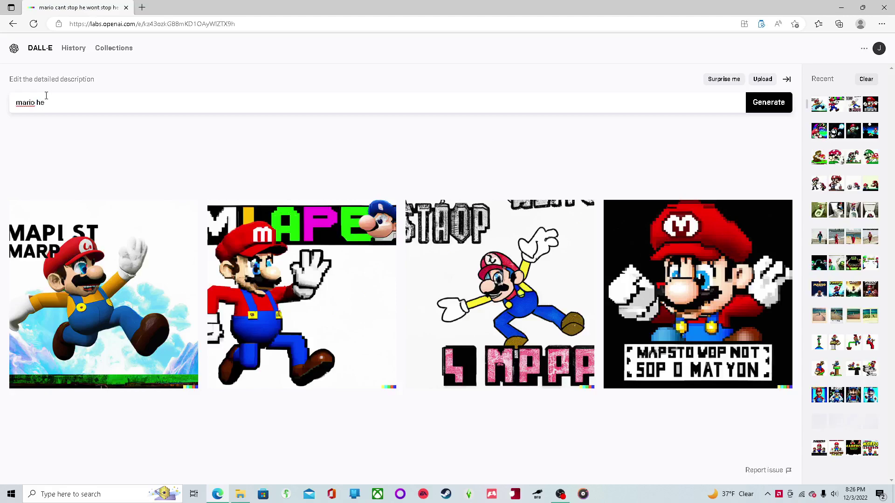
type("e")
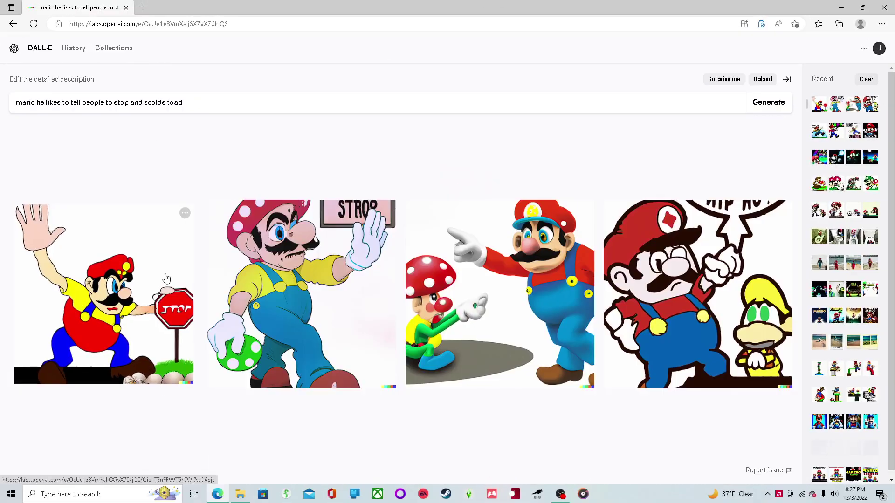
Open the first and third new results full size
left_click(167, 278)
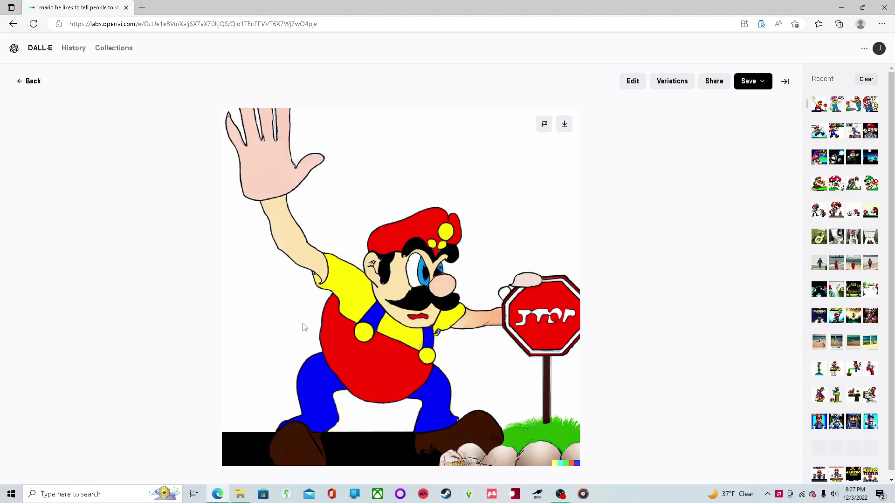
left_click(41, 81)
left_click(455, 298)
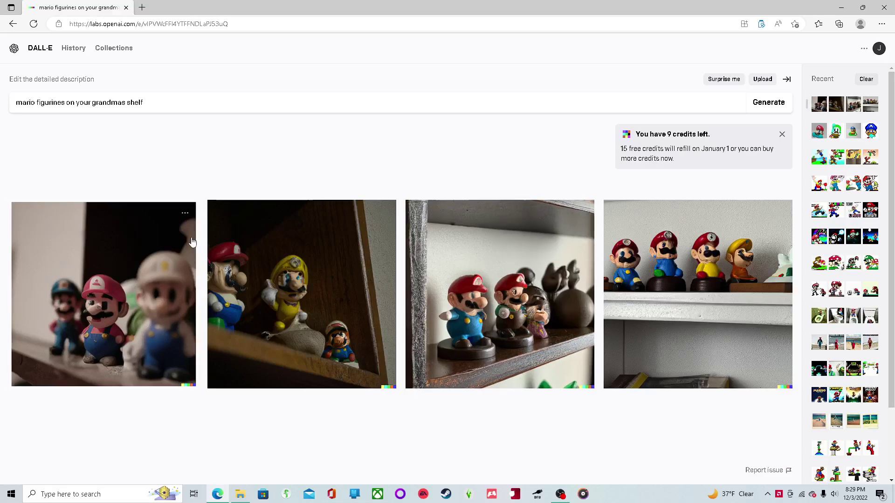
Open the first figurine photo full size, then return to the prompt page
left_click(169, 279)
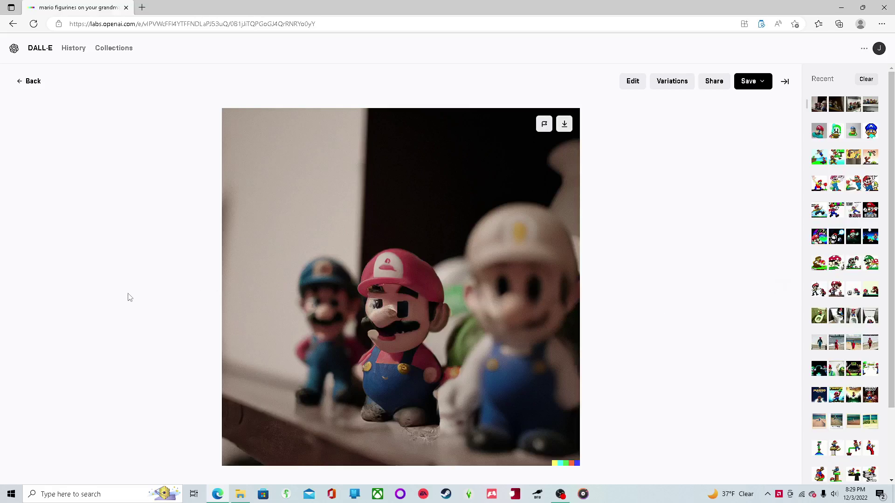
left_click(31, 81)
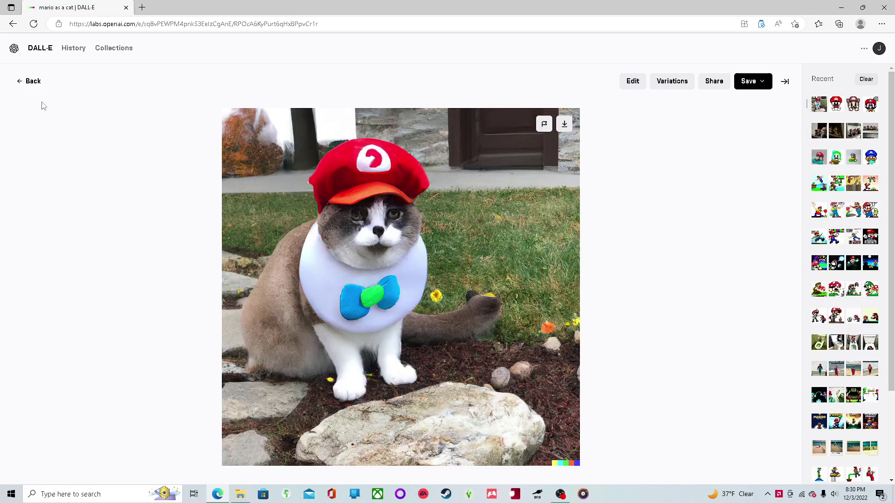
Look over the third 'mario as a cat' result, then open the full-body pixel-art Mario in blue overalls
left_click(37, 85)
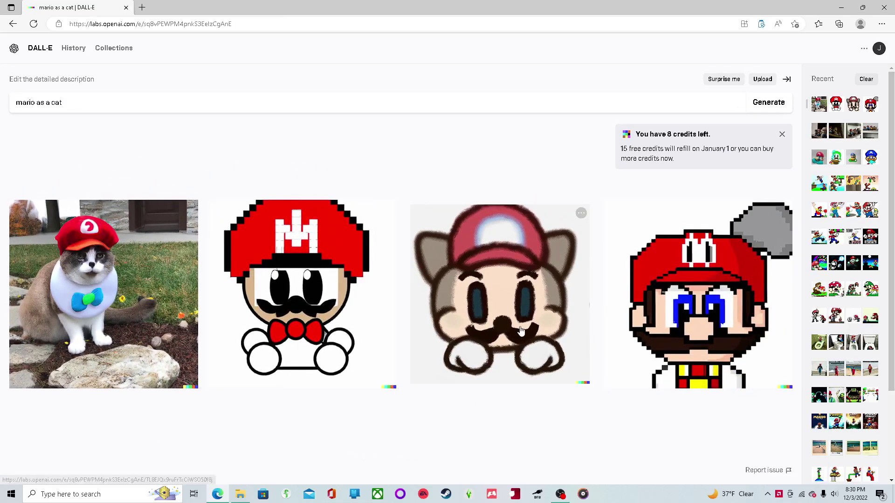
left_click(517, 330)
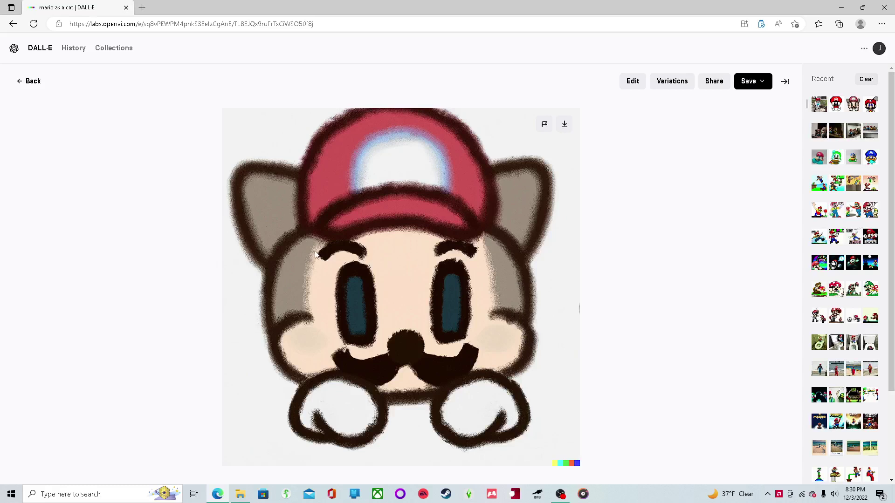
left_click(29, 81)
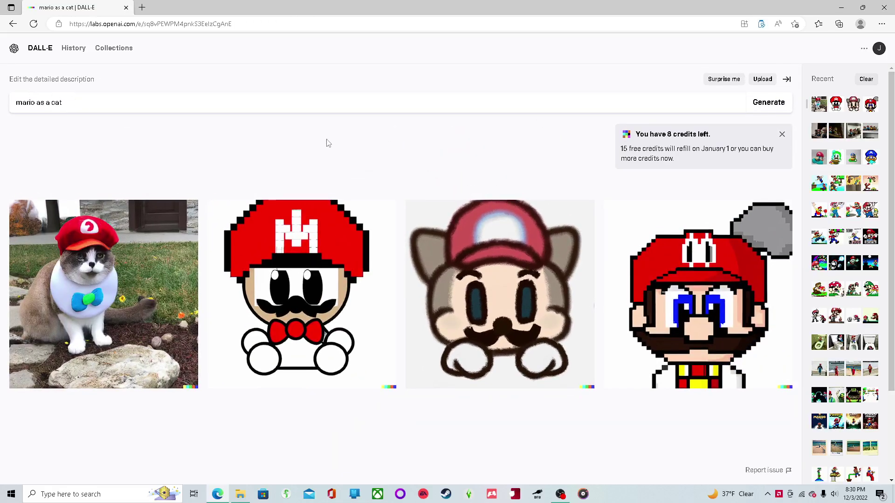
left_click(629, 214)
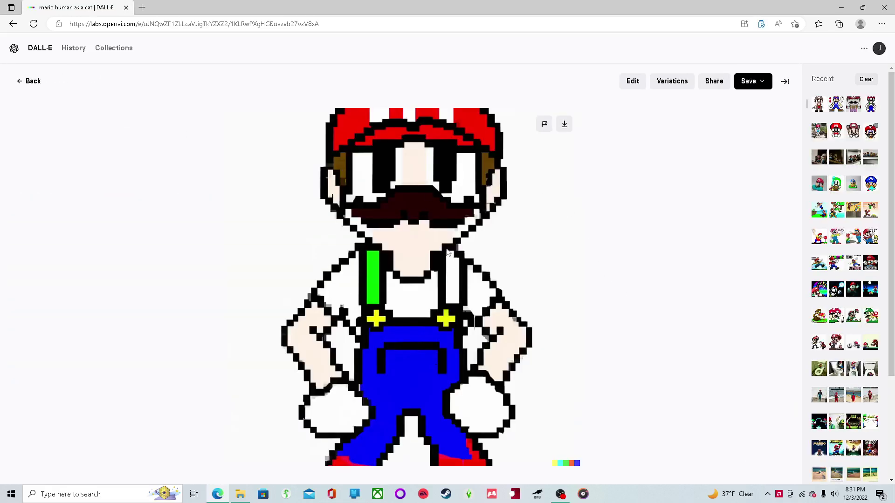
Enter the prompt 'mario eats lots of spaghetti', correcting the misspelled 'spaghetii' with the spelling suggestion
key("alt+Left")
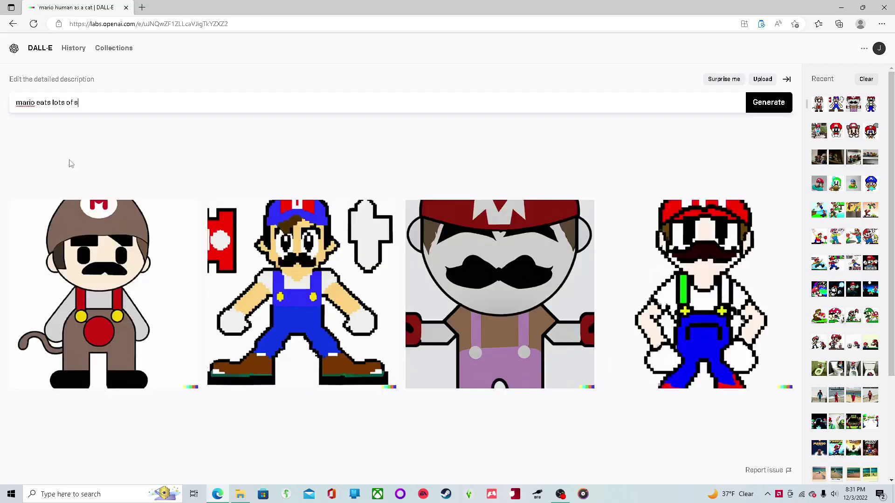
type("paghet")
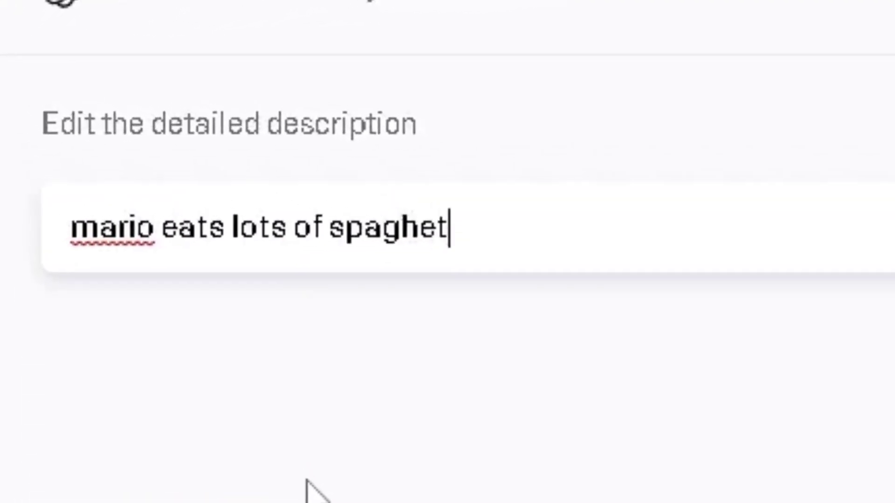
type("ii")
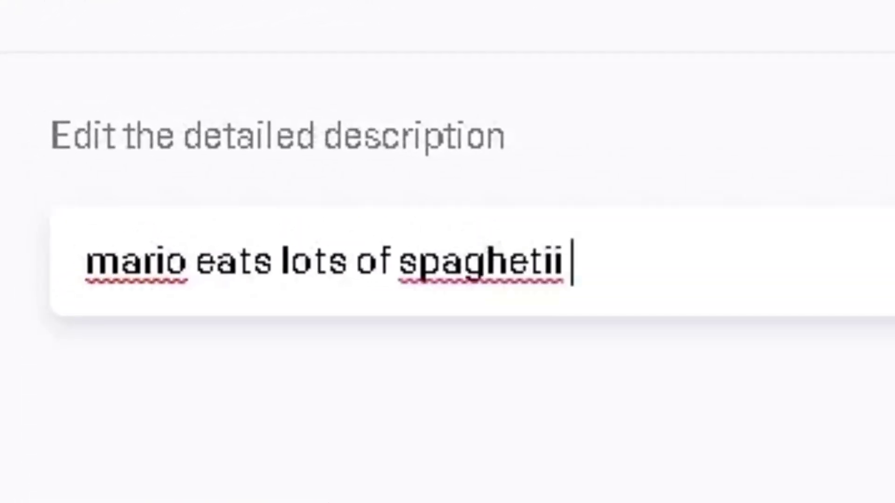
right_click(473, 285)
mouse_move(478, 308)
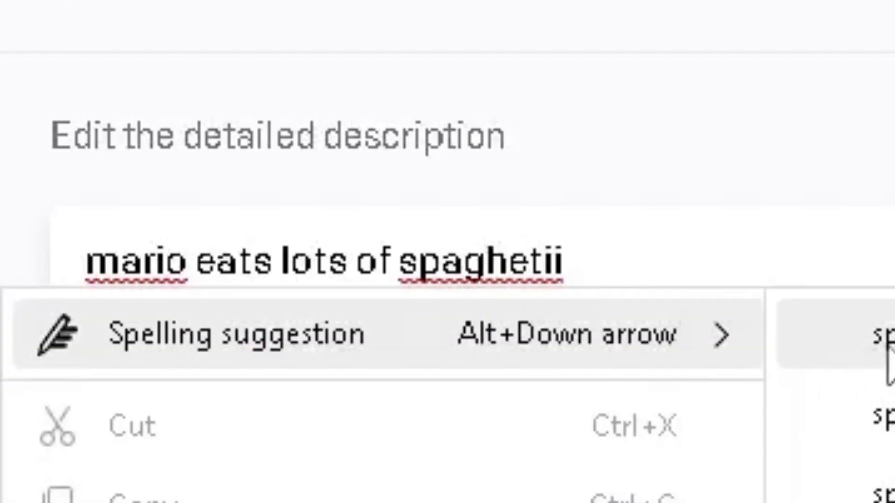
left_click(888, 345)
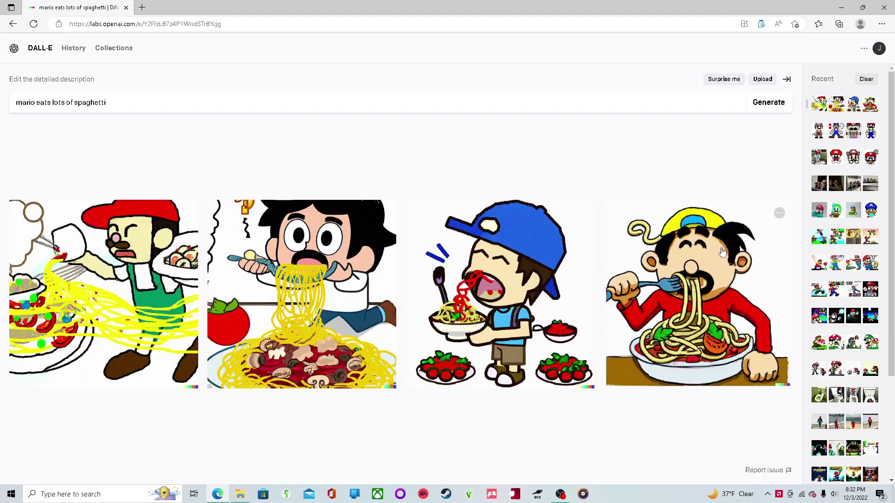
Append 'digital art' to the prompt, generate, and view the third result with rainbow spaghetti on blue
left_click(137, 96)
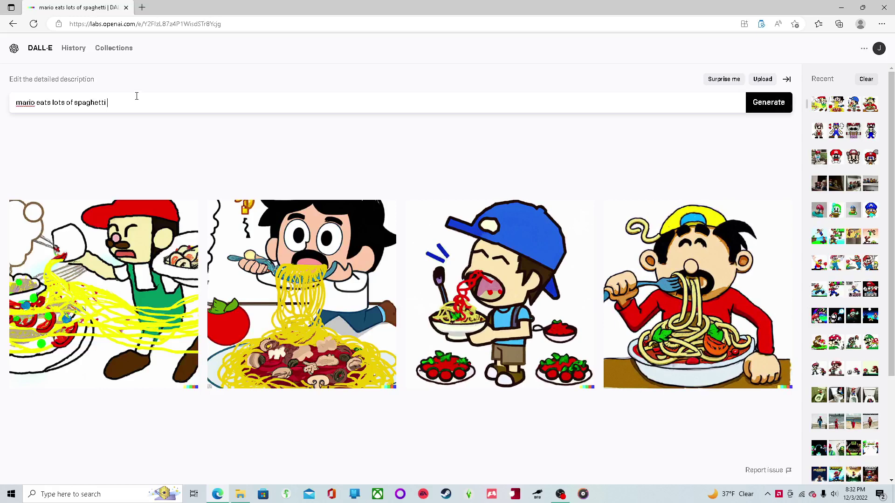
type("digital art")
key("Return")
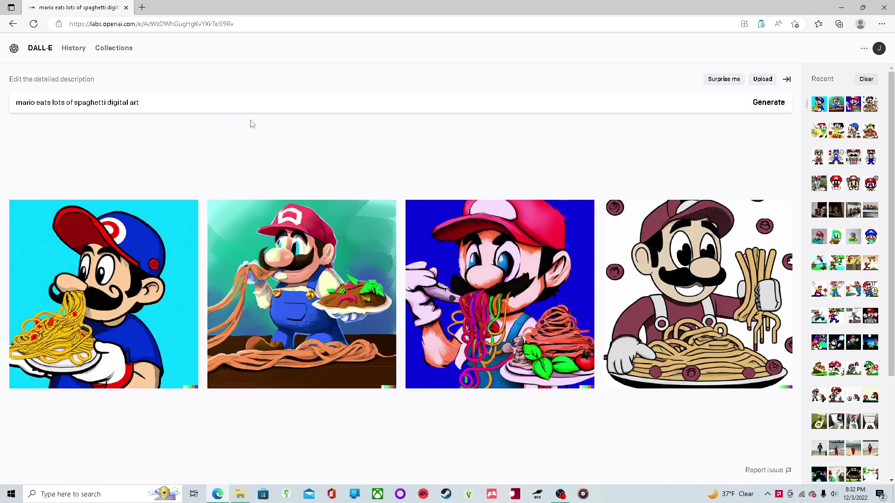
left_click(583, 298)
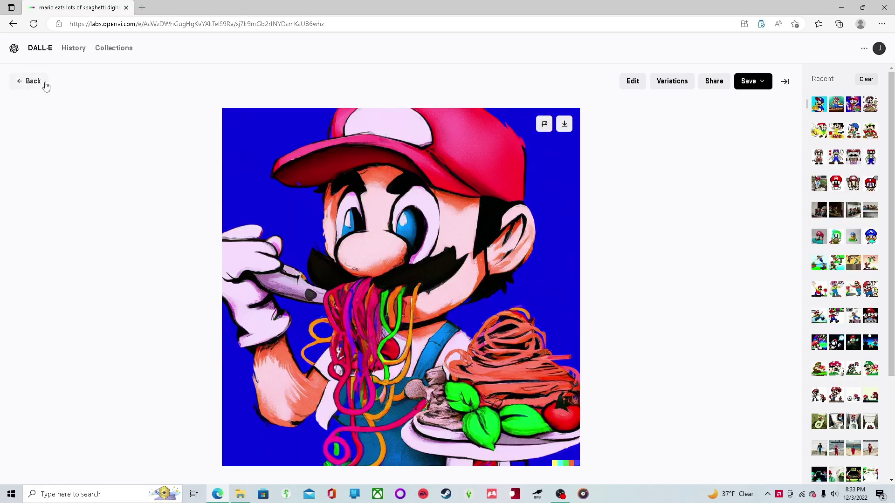
left_click(31, 81)
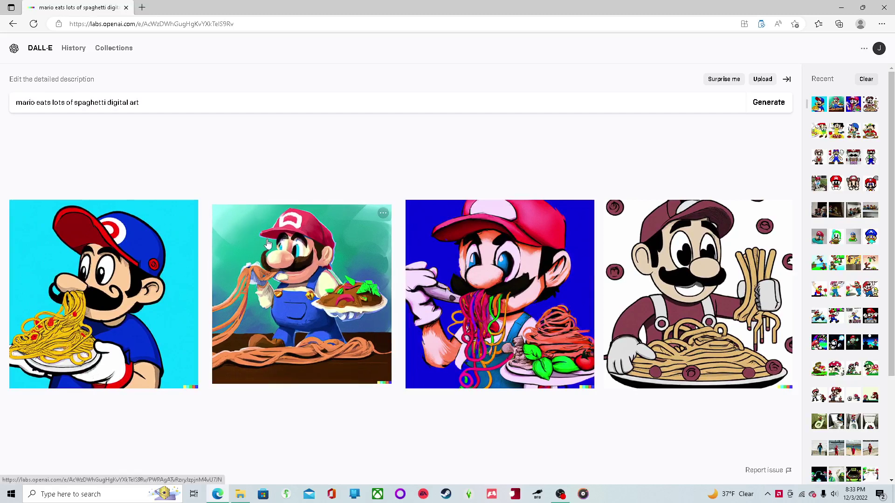
View the second and fourth digital-art results, then open the first: blue-cap Mario eating yellow spaghetti on cyan
left_click(315, 278)
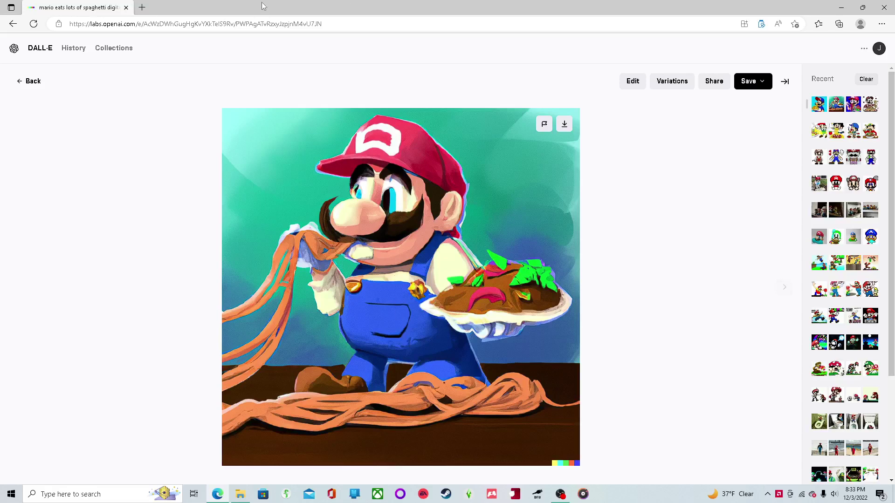
left_click(38, 82)
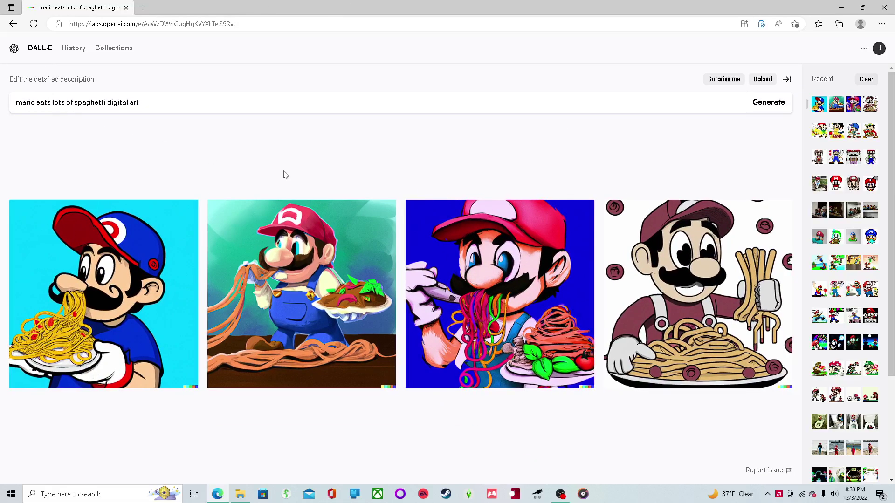
left_click(664, 263)
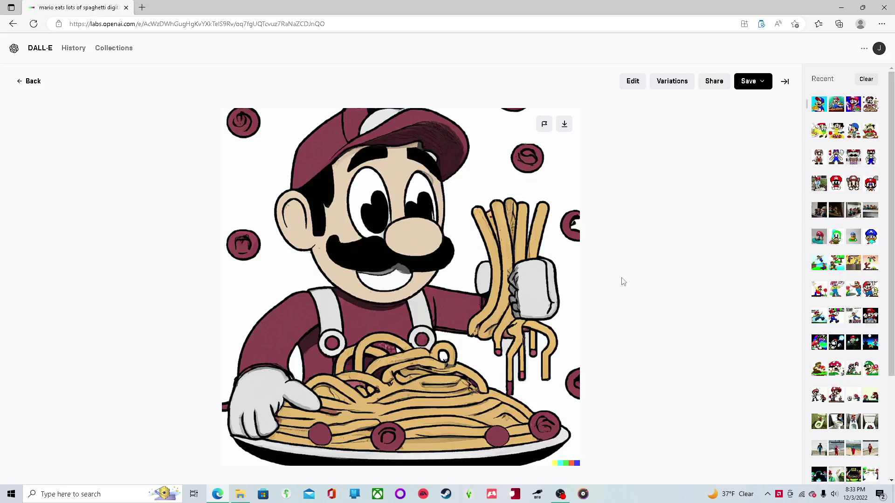
left_click(36, 82)
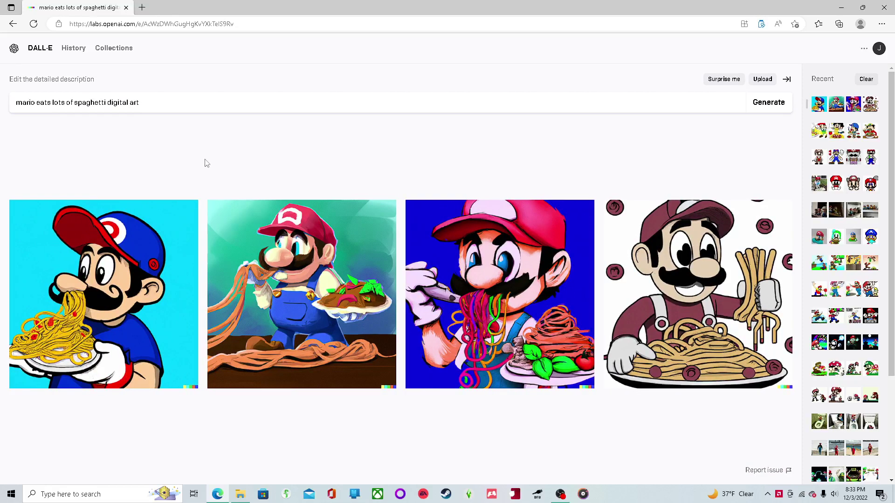
left_click(158, 254)
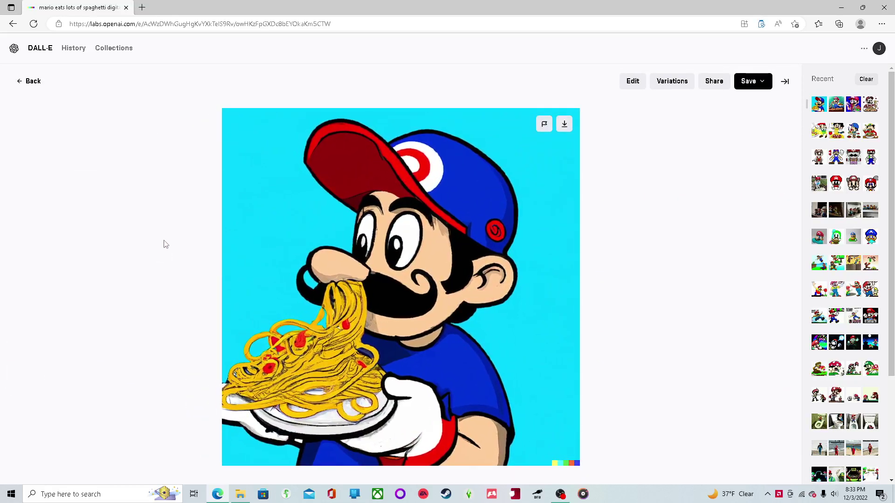